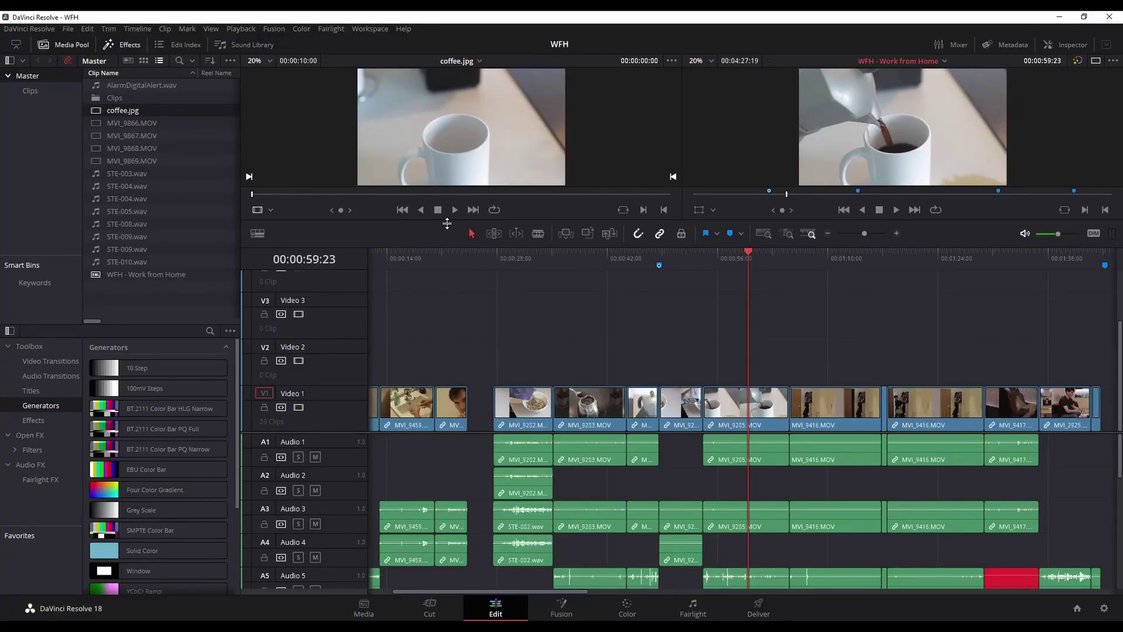
Step: Drag the viewer/timeline divider down so the source and timeline viewers grow larger
{"action": "left_click_drag", "start_coordinate": [447, 222], "coordinate": [454, 332]}
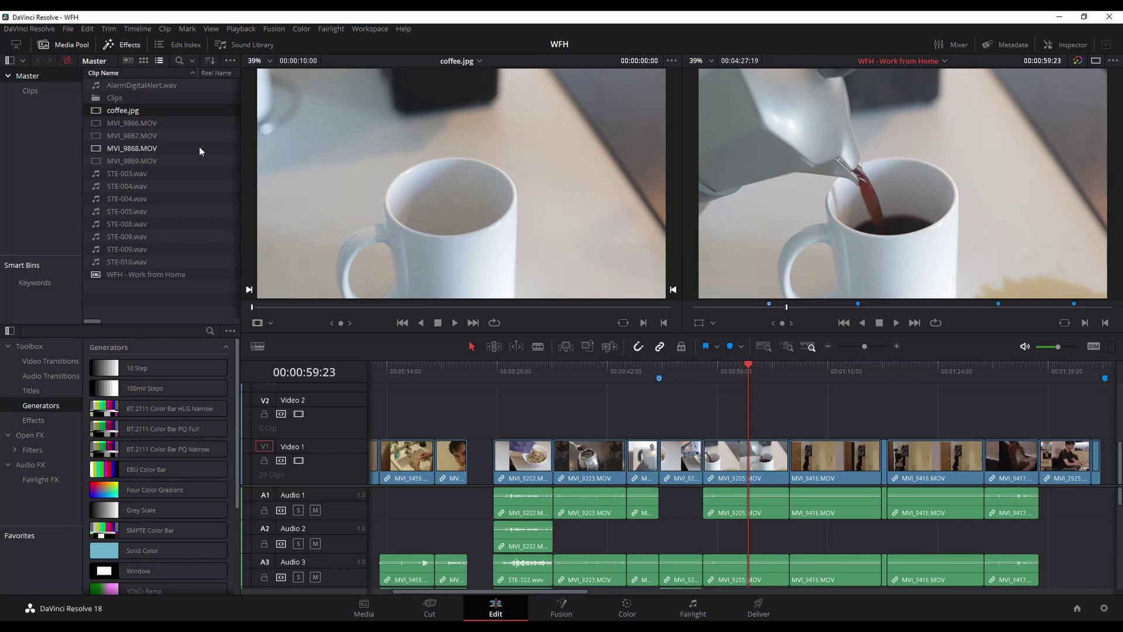
Step: Place coffee.jpg on Video 2 above the pour, trim its end, and toggle V2 off and on
{"action": "left_click_drag", "start_coordinate": [98, 111], "coordinate": [696, 412]}
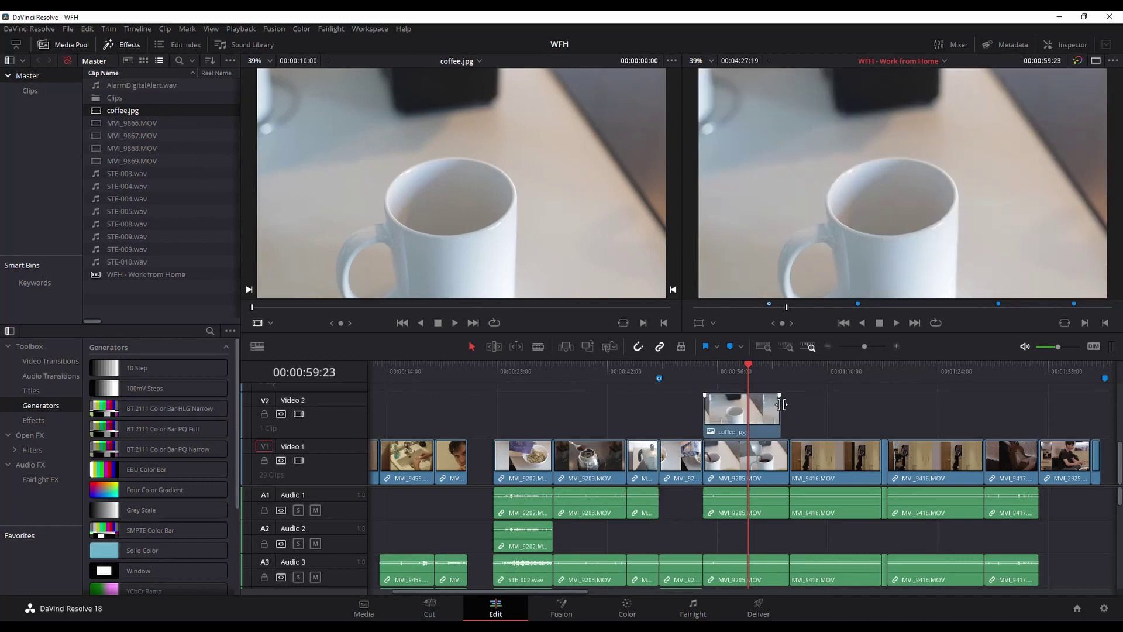
{"action": "left_click_drag", "start_coordinate": [780, 409], "coordinate": [790, 409]}
{"action": "mouse_move", "coordinate": [749, 366]}
{"action": "left_mouse_down"}
{"action": "mouse_move", "coordinate": [721, 368]}
{"action": "mouse_move", "coordinate": [745, 373]}
{"action": "mouse_move", "coordinate": [724, 364]}
{"action": "mouse_move", "coordinate": [741, 364]}
{"action": "left_mouse_up"}
{"action": "left_click", "coordinate": [298, 414]}
{"action": "left_click", "coordinate": [299, 413]}
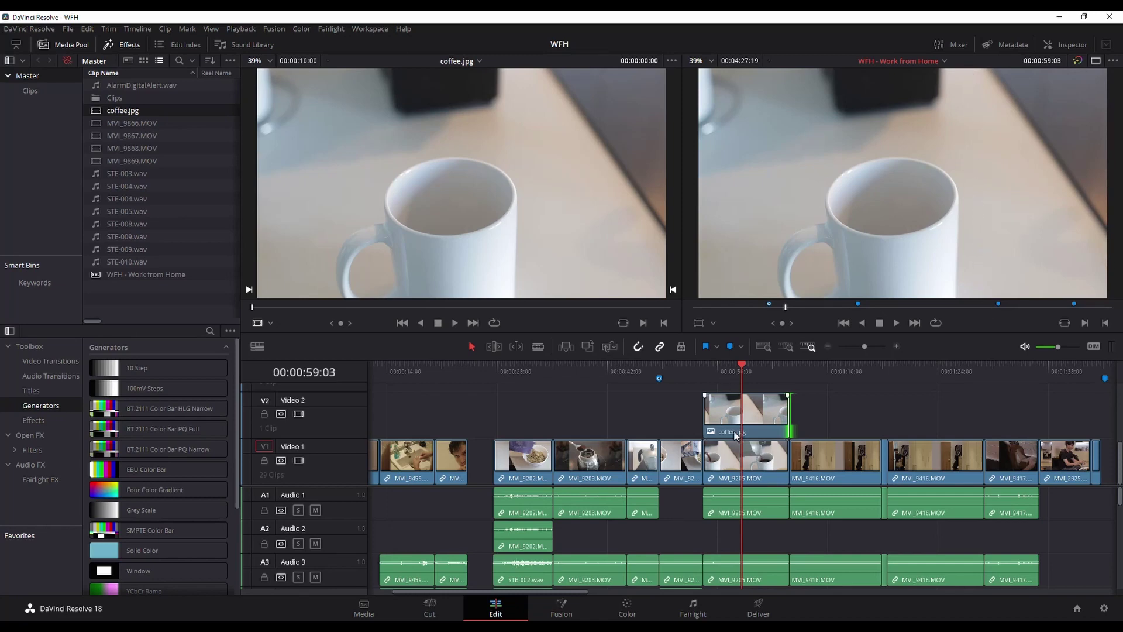
Step: On the Color page, add a Curve window to the coffee.jpg node
{"action": "left_click", "coordinate": [627, 608]}
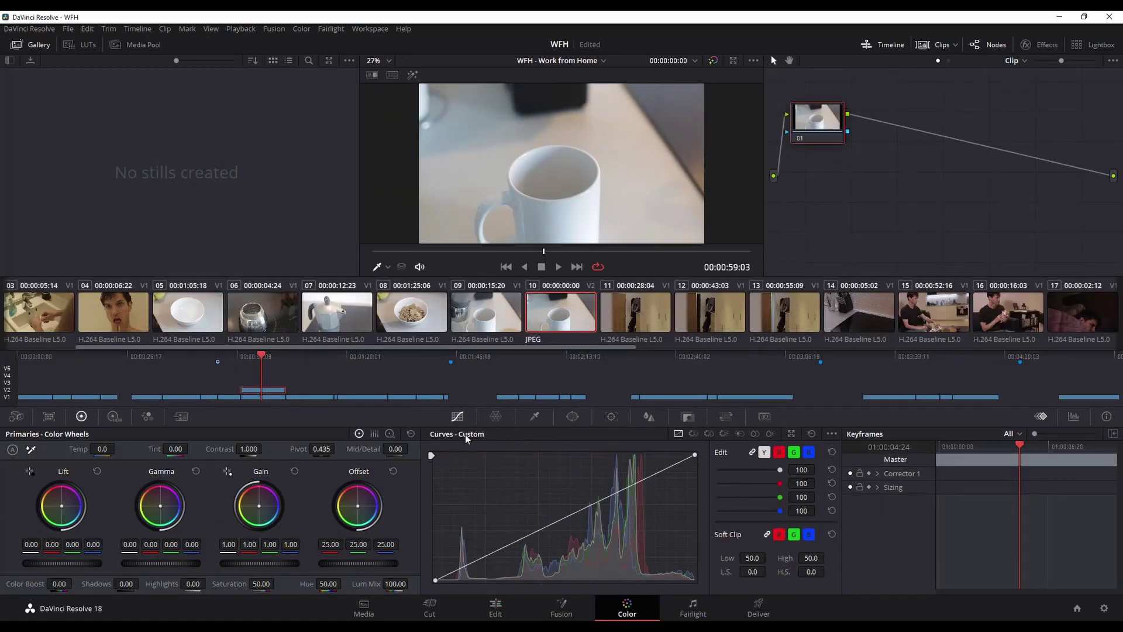
{"action": "left_click", "coordinate": [573, 416]}
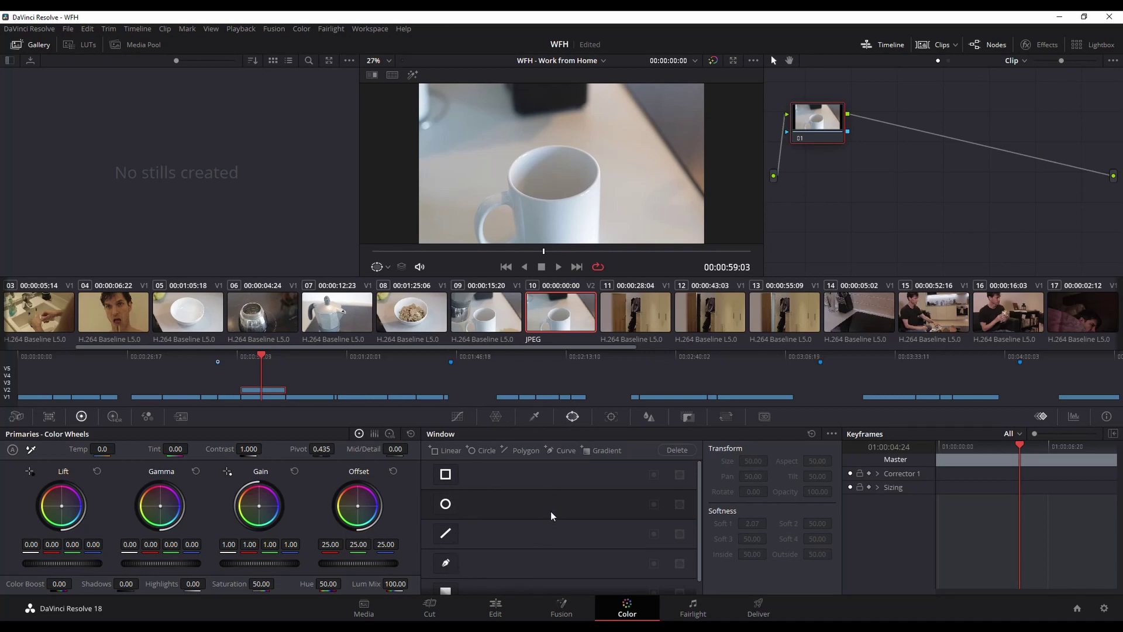
{"action": "left_click", "coordinate": [446, 563]}
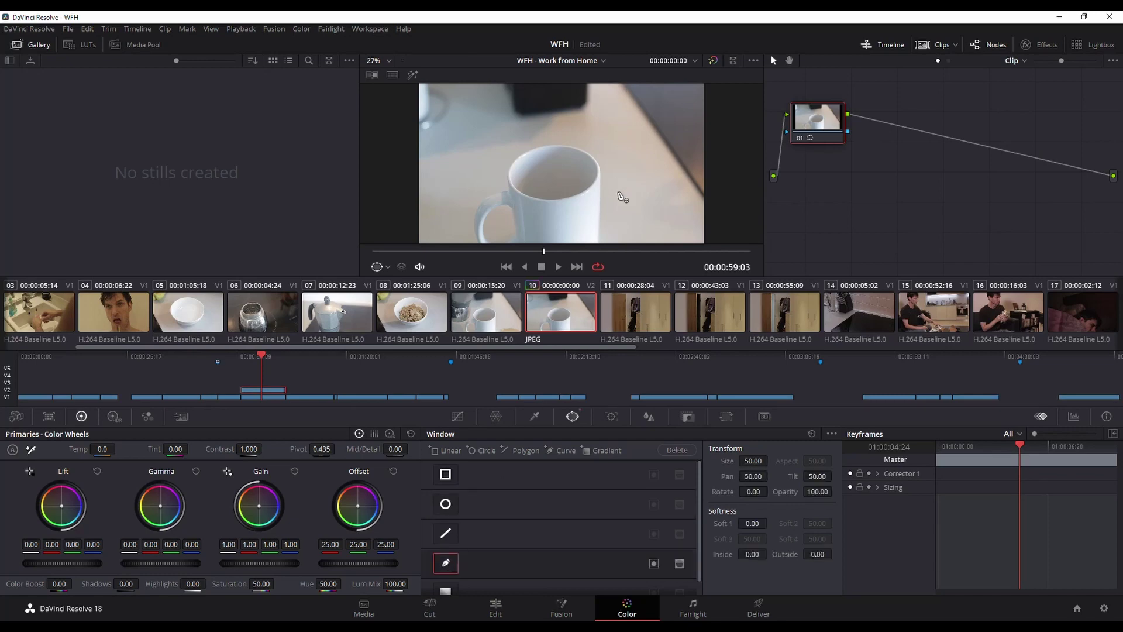
Step: Trace curve points from the image's bottom edge along the cup rim, then undo them
{"action": "left_click", "coordinate": [609, 240]}
{"action": "left_click", "coordinate": [611, 84]}
{"action": "left_click", "coordinate": [594, 154]}
{"action": "left_click", "coordinate": [586, 148]}
{"action": "left_click", "coordinate": [570, 144]}
{"action": "left_click", "coordinate": [552, 146]}
{"action": "left_click", "coordinate": [539, 147]}
{"action": "left_click", "coordinate": [525, 151]}
{"action": "key", "text": "ctrl+z"}
Step: Close a four-point curve window over the image's left portion and nudge its corners outward
{"action": "left_click", "coordinate": [610, 84]}
{"action": "left_click", "coordinate": [420, 84]}
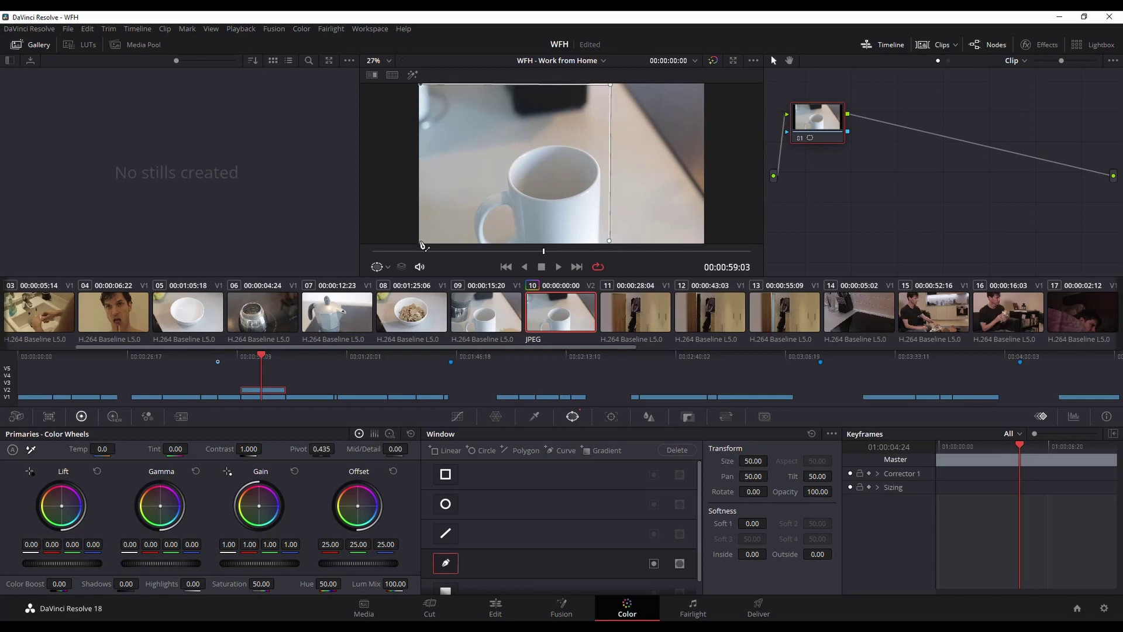
{"action": "left_click", "coordinate": [420, 241]}
{"action": "left_click", "coordinate": [609, 240]}
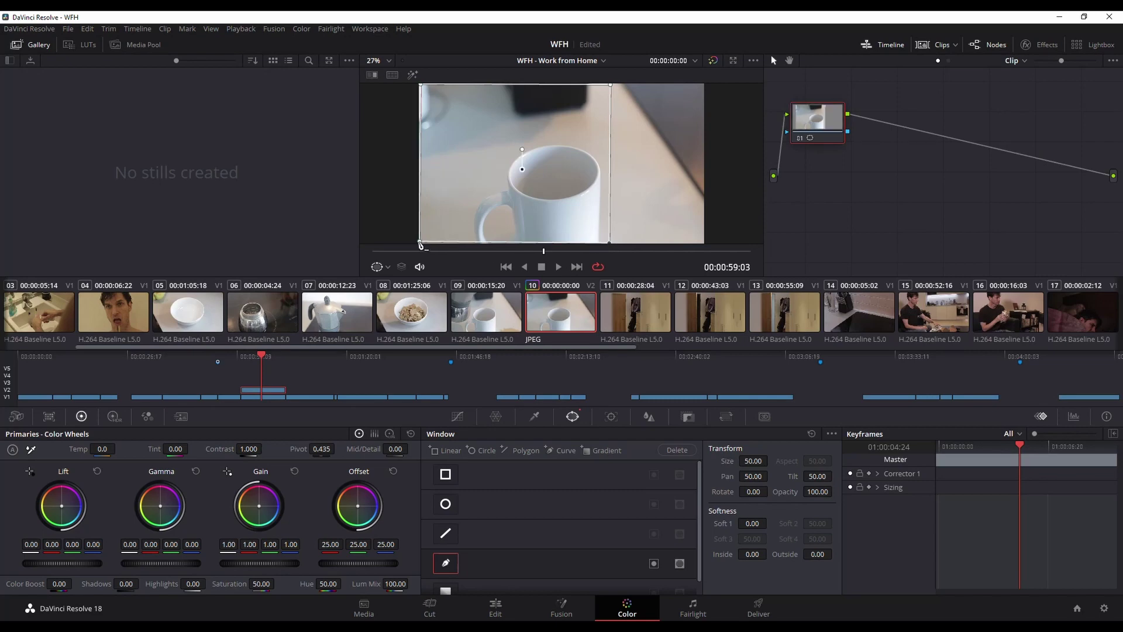
{"action": "left_click_drag", "start_coordinate": [420, 241], "coordinate": [418, 241]}
{"action": "left_click_drag", "start_coordinate": [420, 86], "coordinate": [418, 85]}
{"action": "left_click_drag", "start_coordinate": [610, 85], "coordinate": [610, 83]}
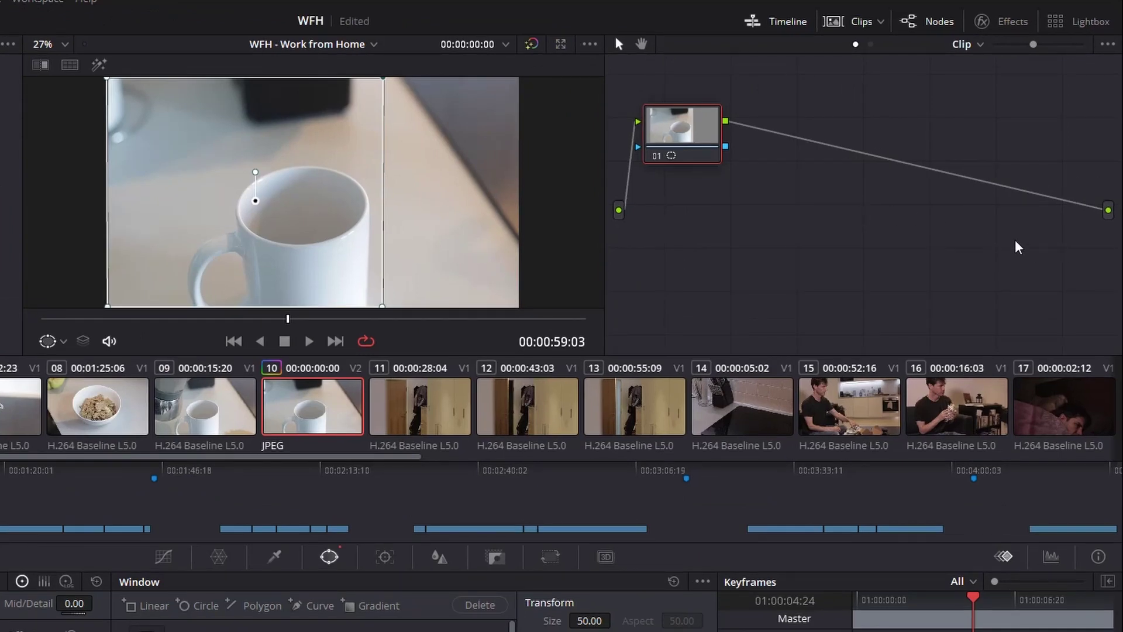
Step: Add an Alpha Output to the node graph and connect node 01's key output to it
{"action": "right_click", "coordinate": [1020, 247]}
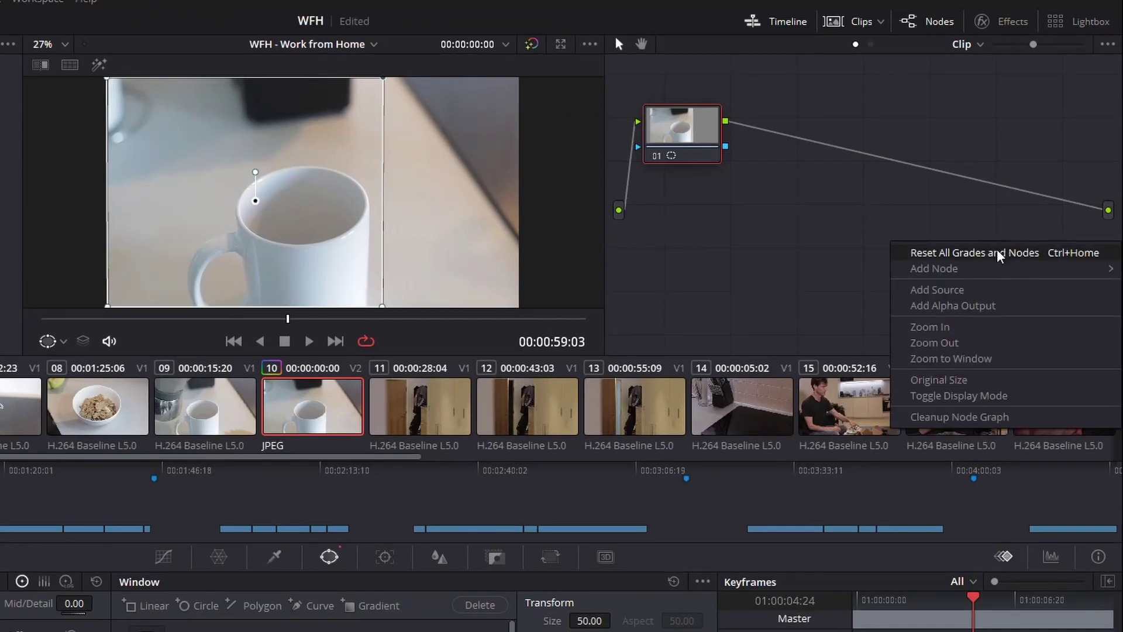
{"action": "left_click", "coordinate": [964, 314]}
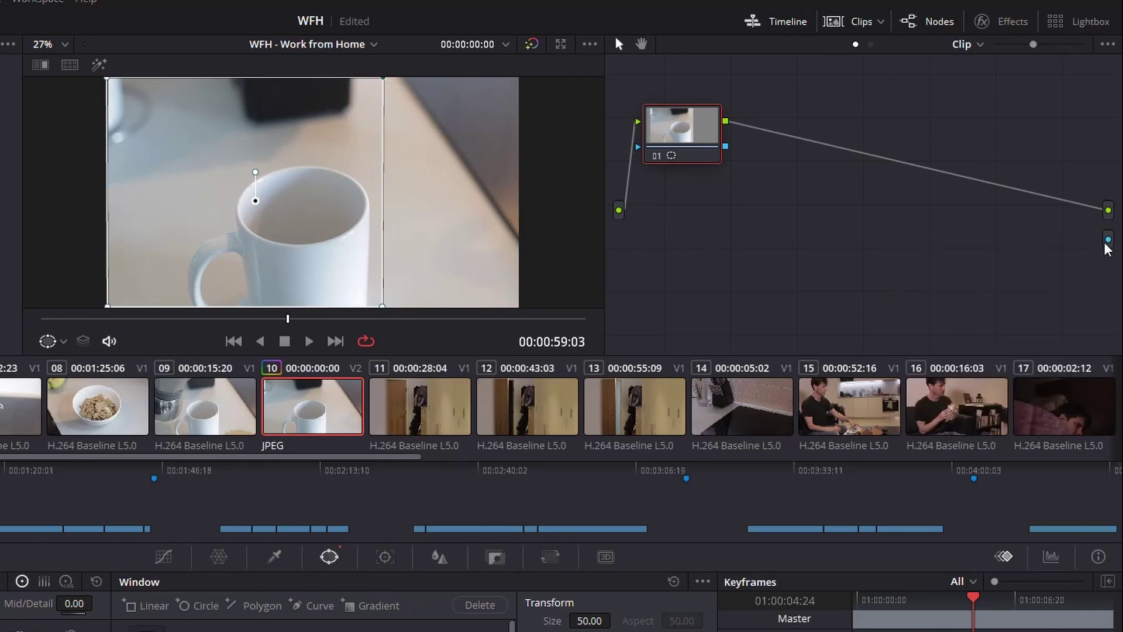
{"action": "left_click_drag", "start_coordinate": [1108, 241], "coordinate": [728, 152]}
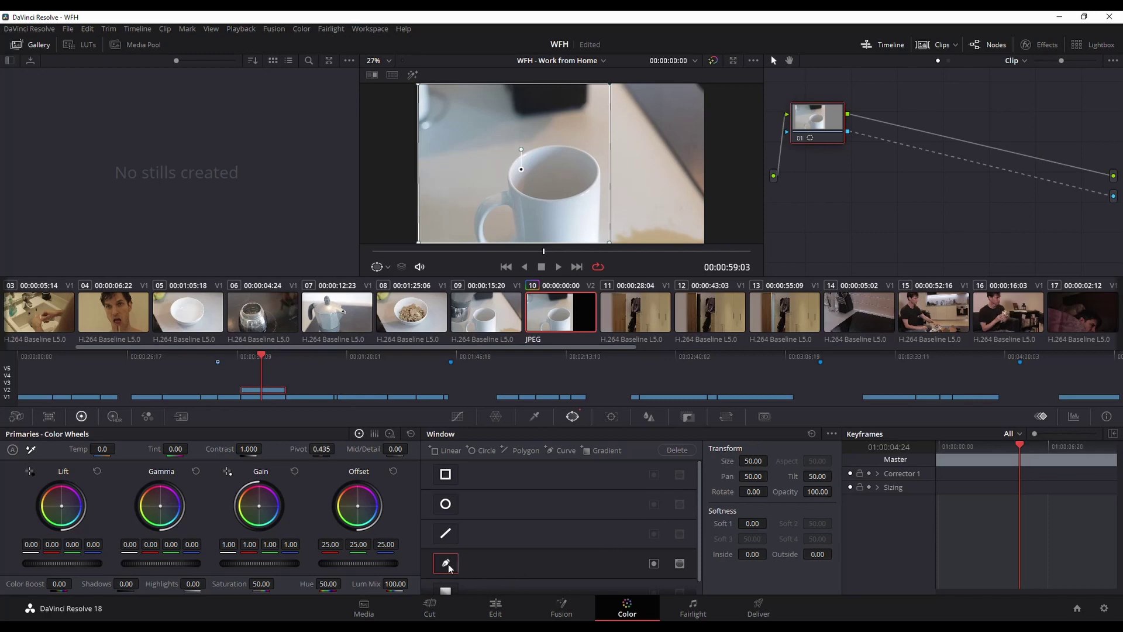
Step: Enable the curve window mask and move to an earlier frame of the pour
{"action": "left_click", "coordinate": [654, 563]}
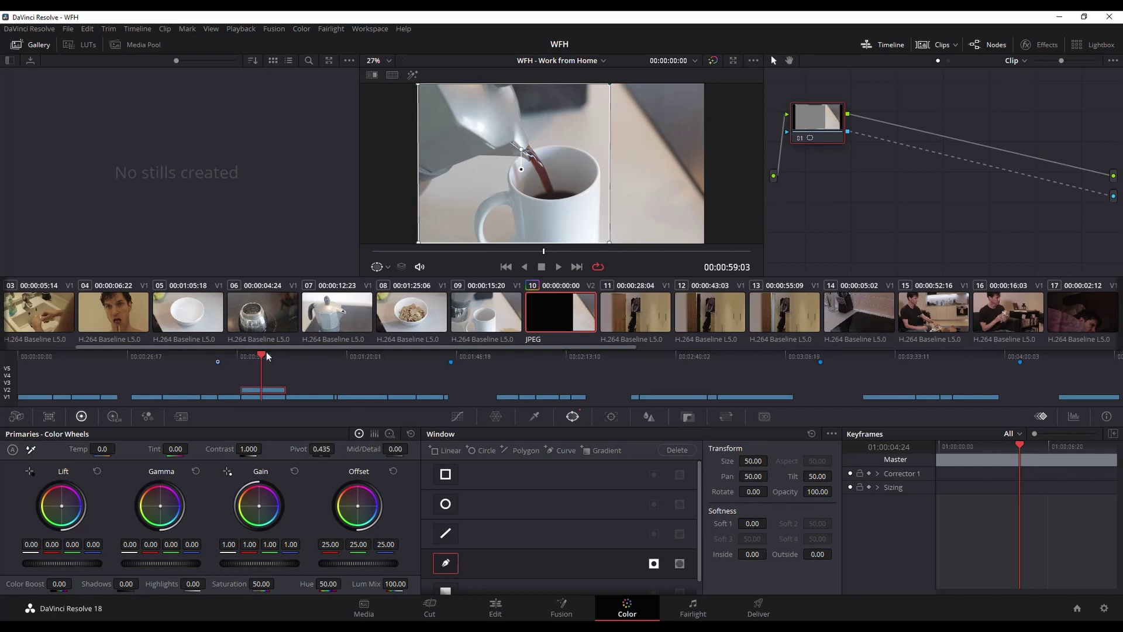
{"action": "mouse_move", "coordinate": [264, 358]}
{"action": "left_mouse_down"}
{"action": "mouse_move", "coordinate": [248, 358]}
{"action": "mouse_move", "coordinate": [271, 354]}
{"action": "left_mouse_up"}
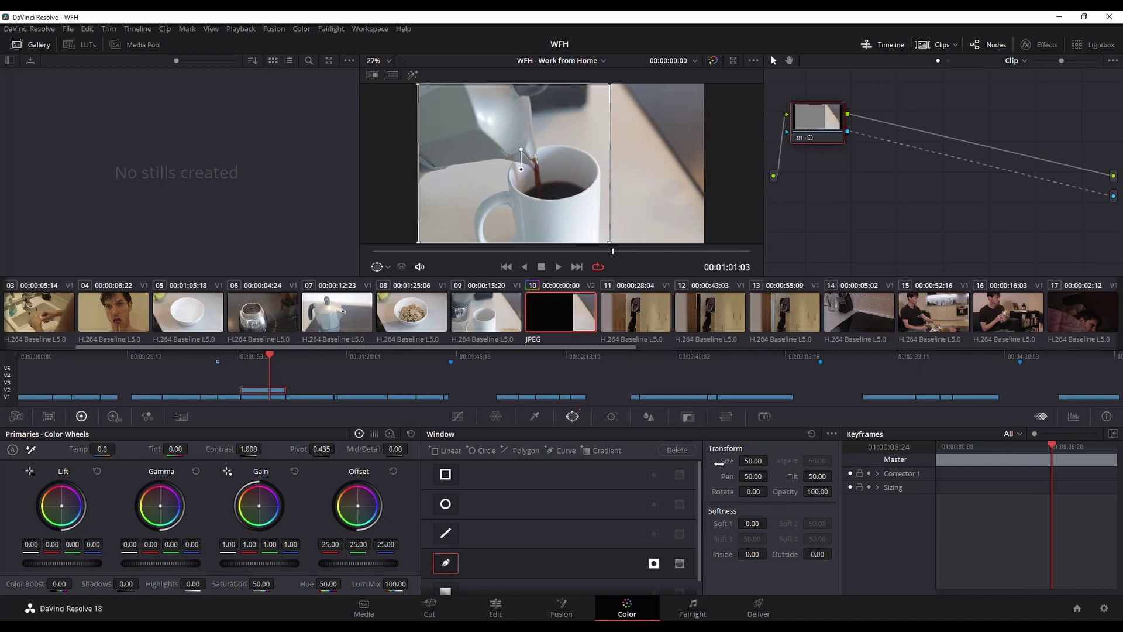
Step: Shift the window to Pan 49.78 and set Soft 1 to 0.30, keeping Opacity at 100
{"action": "mouse_move", "coordinate": [753, 476]}
{"action": "left_mouse_down"}
{"action": "mouse_move", "coordinate": [741, 476]}
{"action": "mouse_move", "coordinate": [771, 476]}
{"action": "left_mouse_up"}
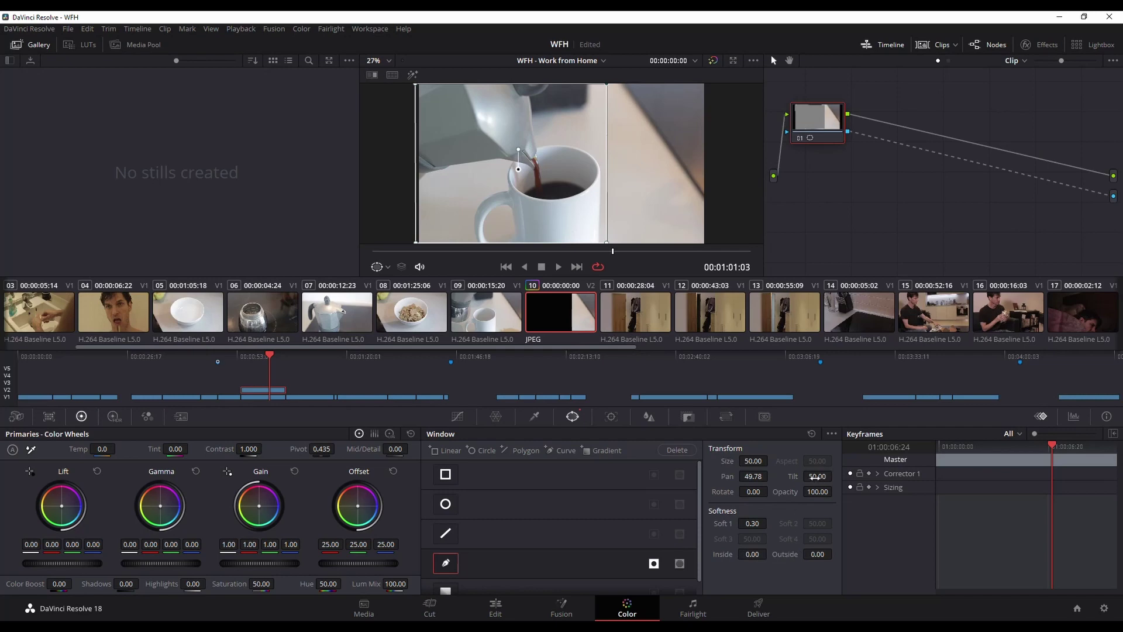
{"action": "left_click_drag", "start_coordinate": [813, 490], "coordinate": [835, 492]}
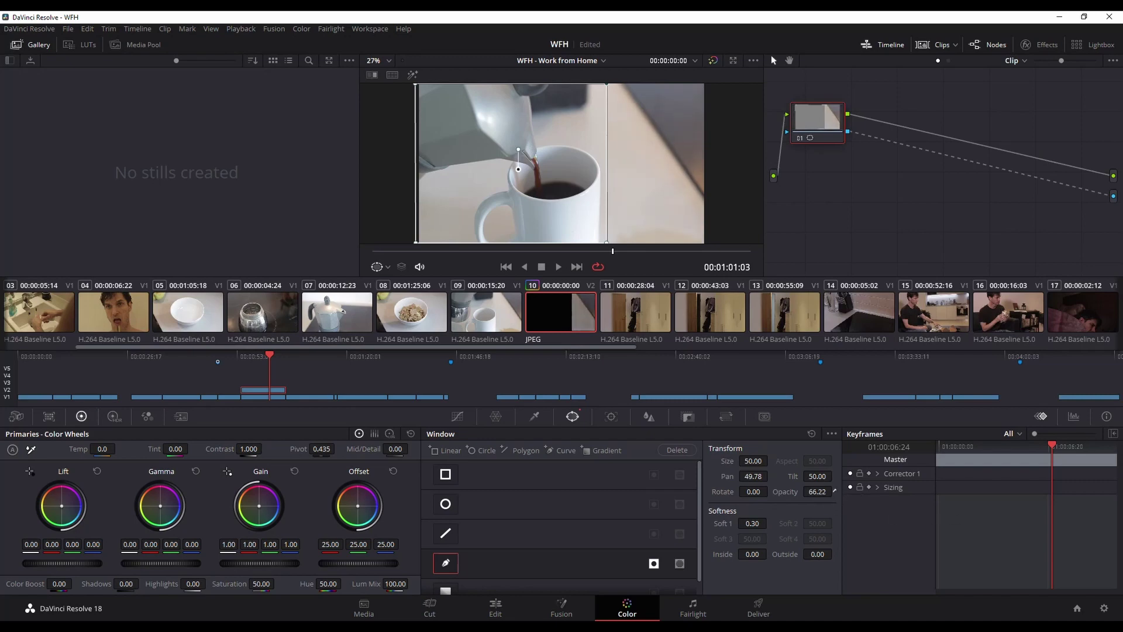
{"action": "left_click_drag", "start_coordinate": [835, 491], "coordinate": [835, 492]}
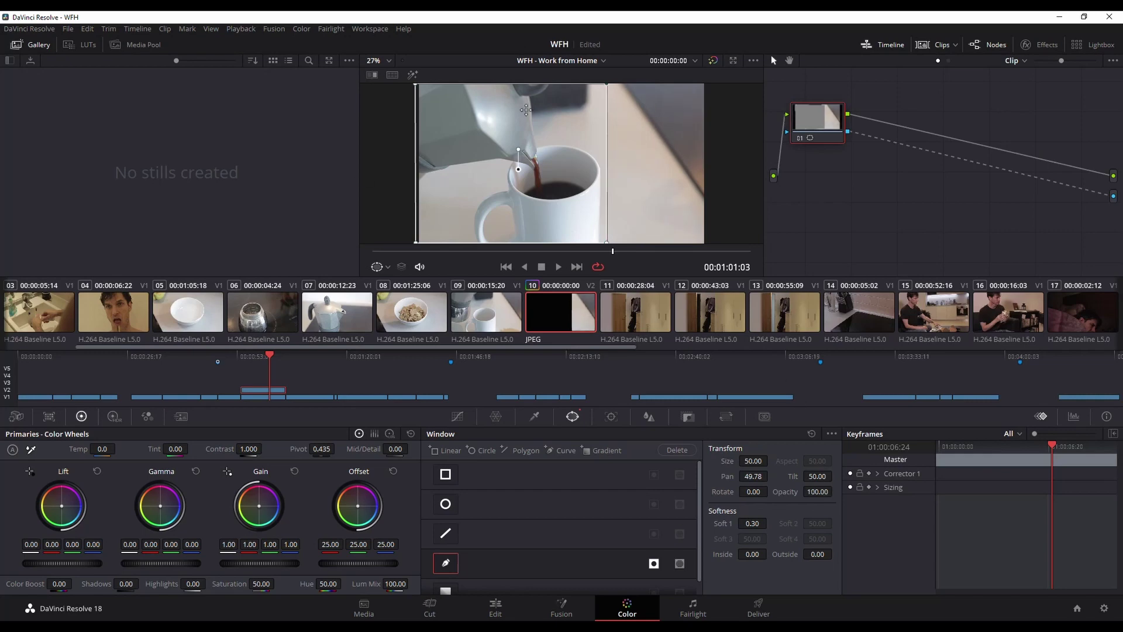